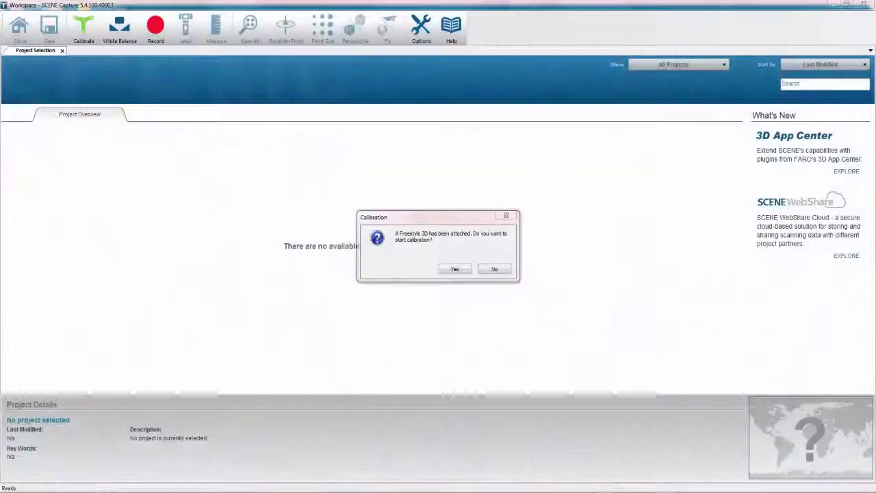
- In Options, change the capture depth range from 5.0 m to 0.5 m
click(494, 268)
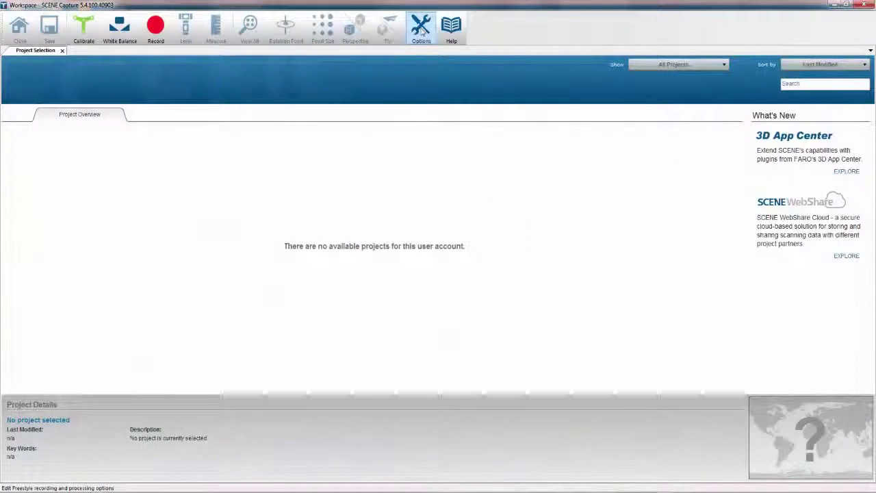
click(421, 27)
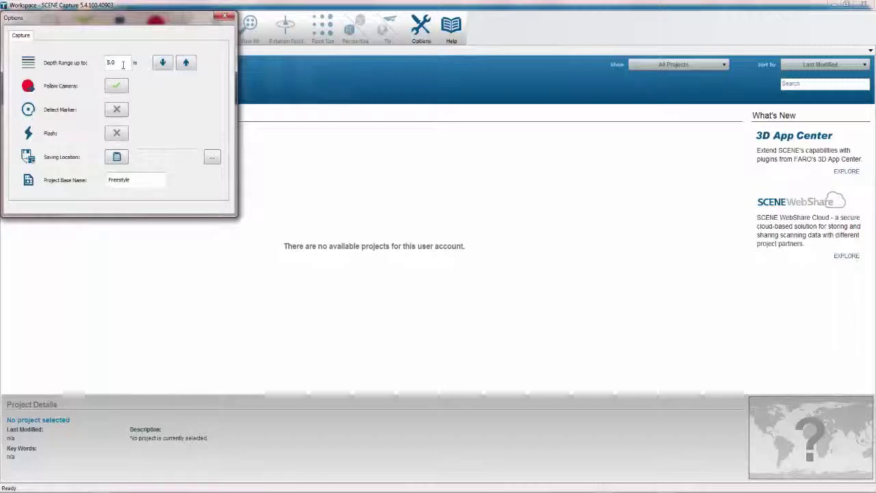
drag(127, 62, 64, 53)
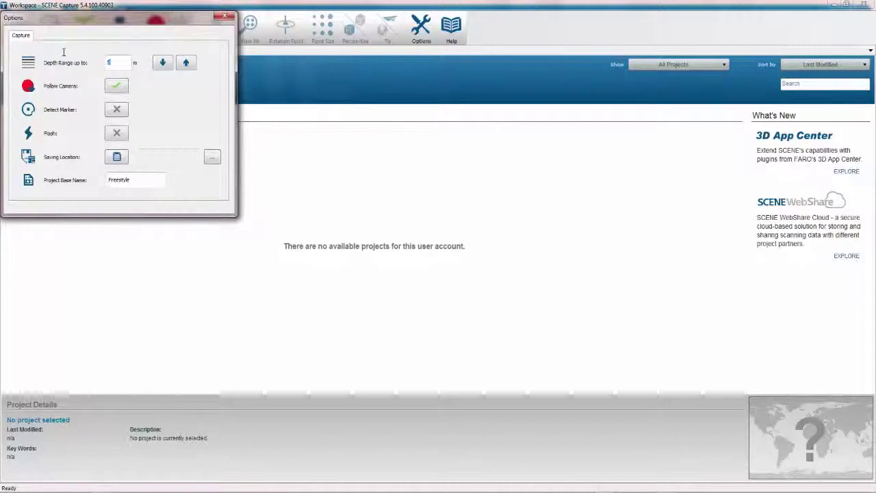
text(0.5)
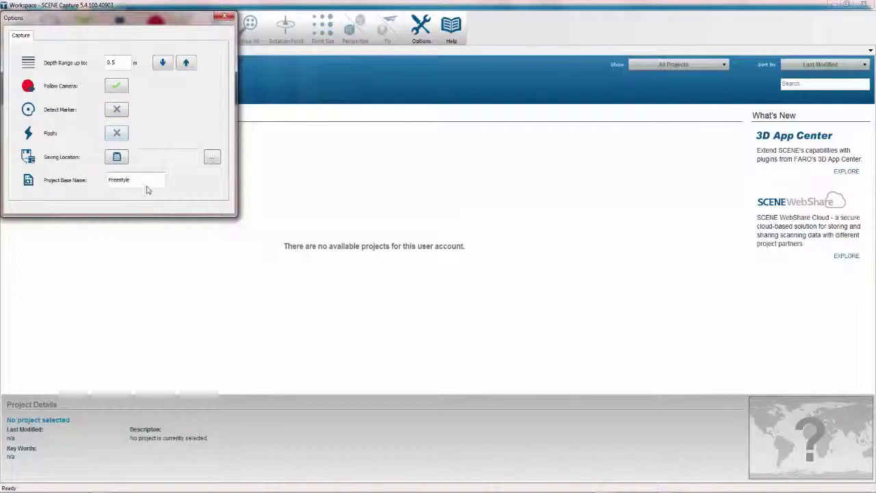
- Keep 0.5 m and record the cupboard, switching between camera feed, full 3D and side-by-side views
click(225, 16)
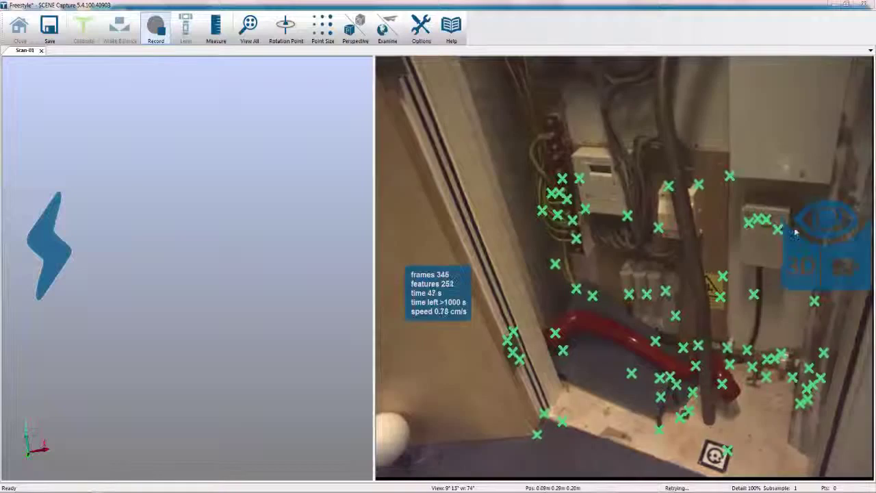
click(824, 239)
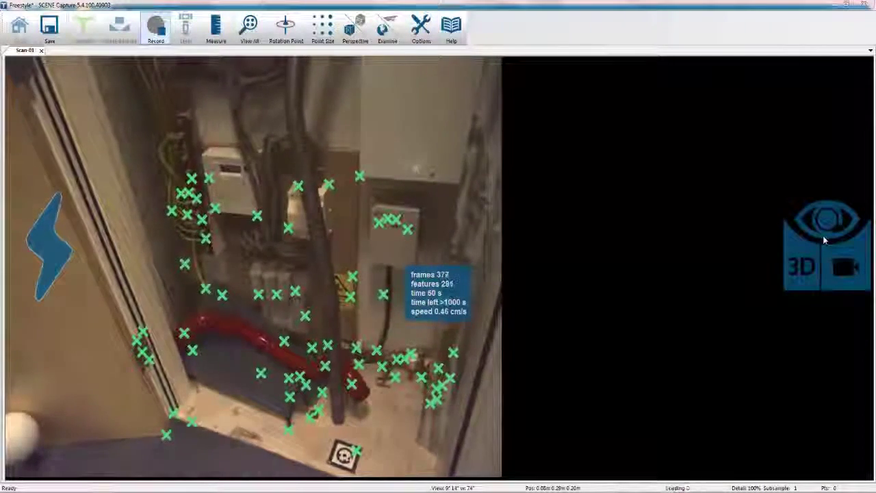
click(825, 239)
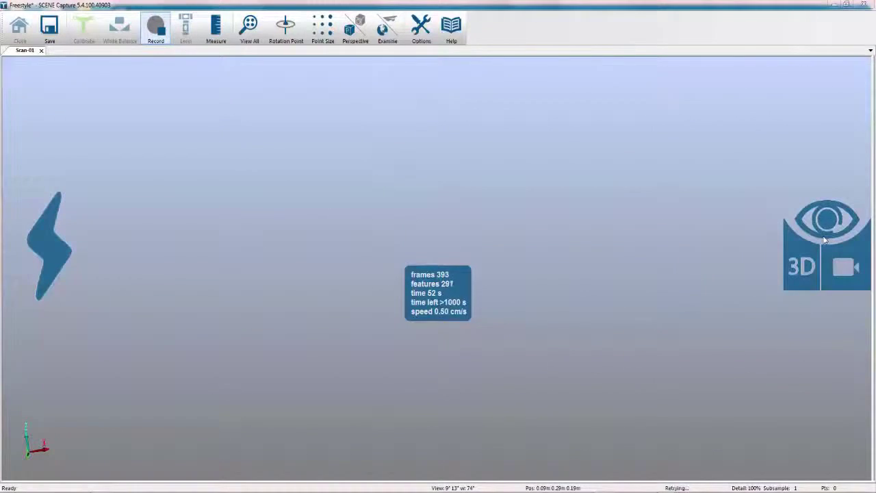
click(824, 239)
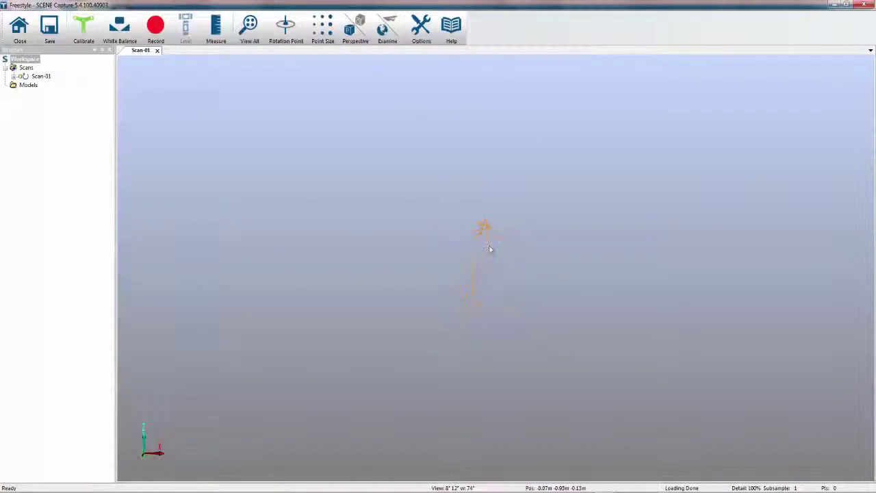
- Zoom into the finished Scan-01 point cloud of the electrical cupboard
scroll(498, 263, up, 5)
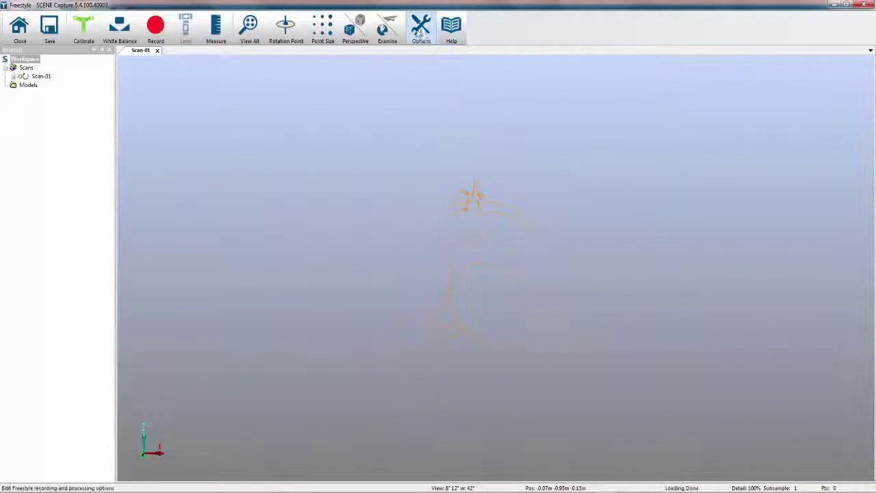
click(420, 26)
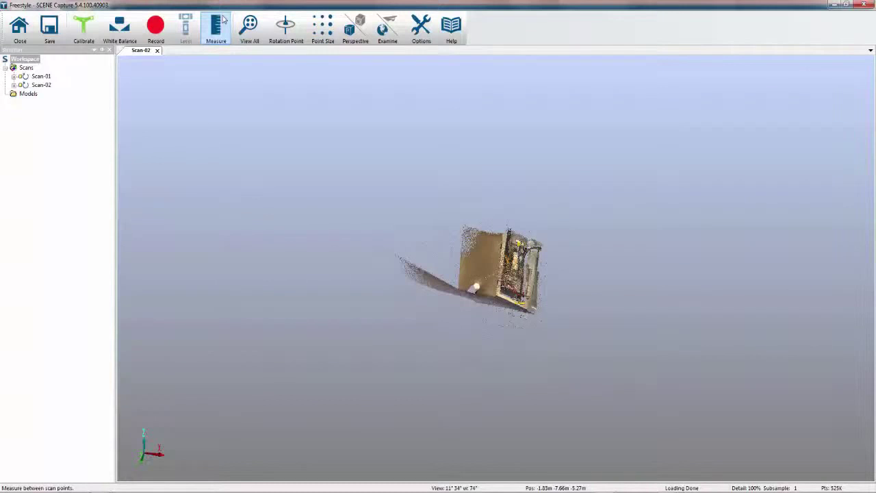
- Pivot beside the cupboard, zoom in, level the view and orbit Scan-02 to see it edge-on
click(288, 26)
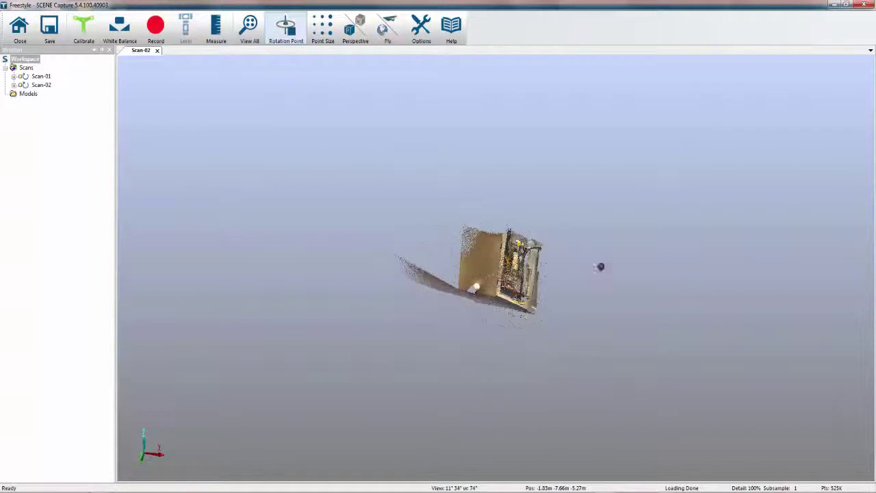
click(530, 267)
drag(529, 268, 507, 287)
scroll(521, 285, up, 5)
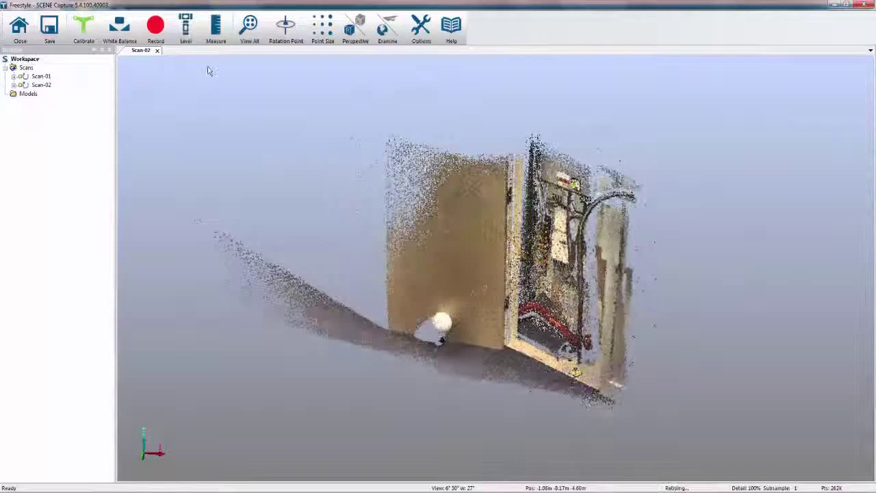
click(185, 28)
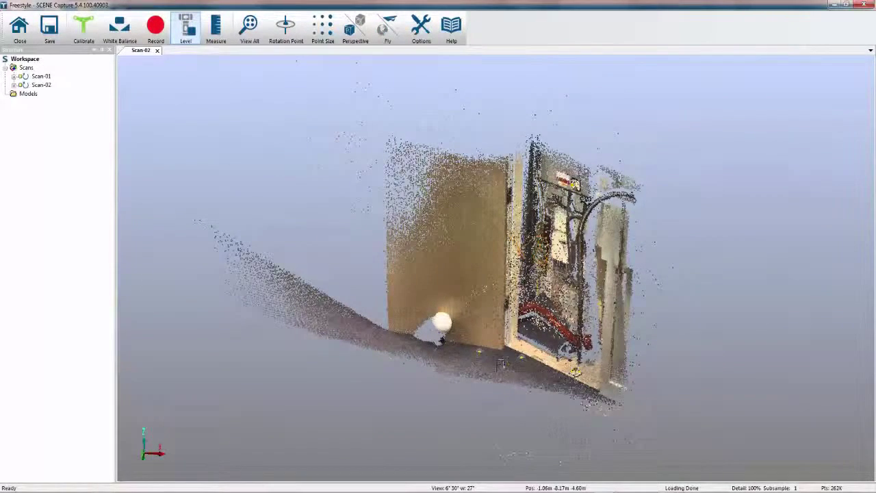
drag(542, 403, 517, 441)
mouse_move(533, 319)
mouse_down()
mouse_move(561, 287)
mouse_move(527, 322)
mouse_up()
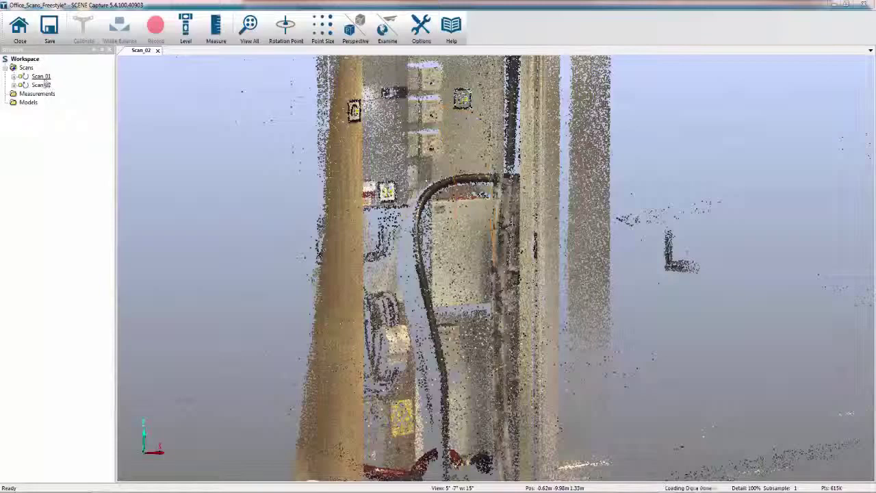
- Create a Cupboard cluster under Scans and move Scan_01 and Scan_02 into it
right_click(27, 68)
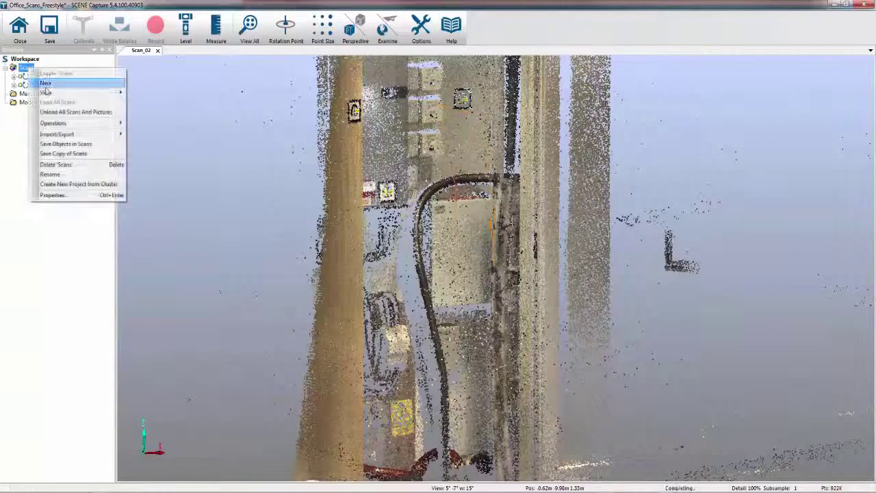
mouse_move(45, 82)
click(156, 180)
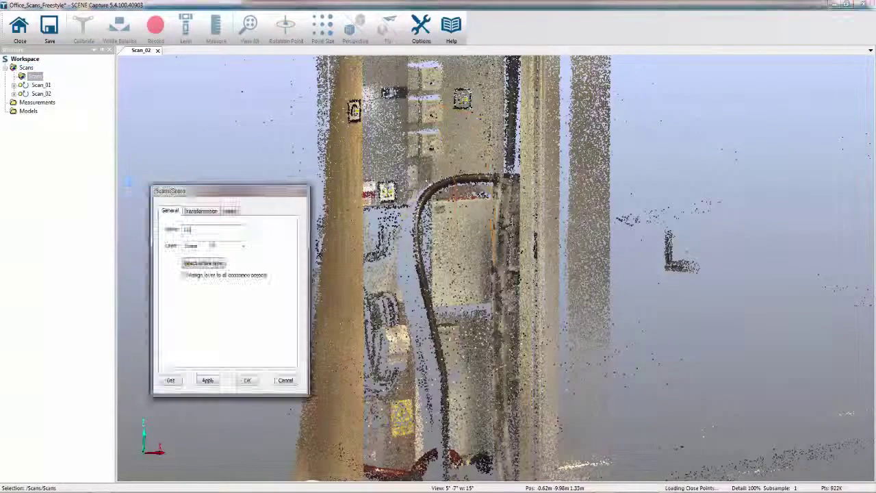
text(Cupboard)
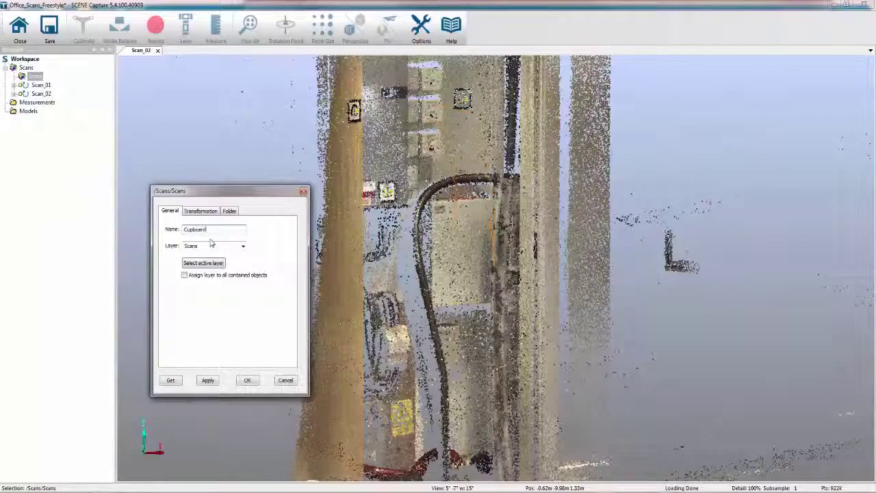
click(247, 380)
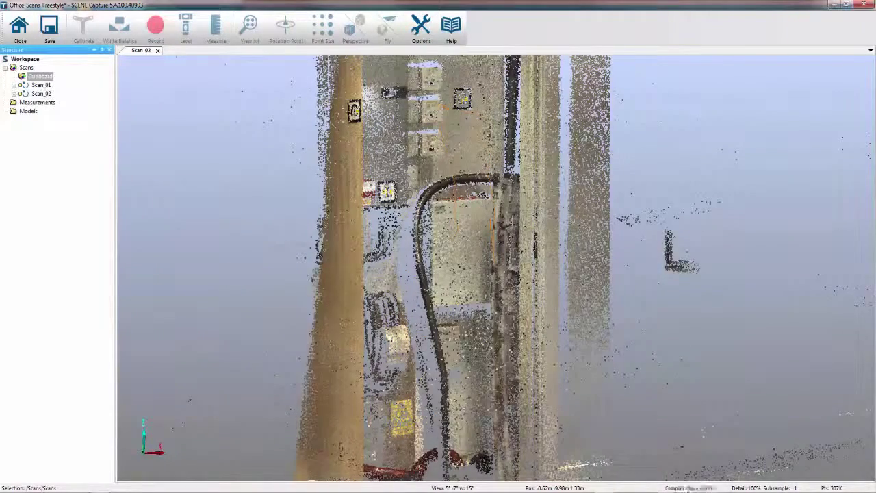
click(43, 85)
shift+click(45, 92)
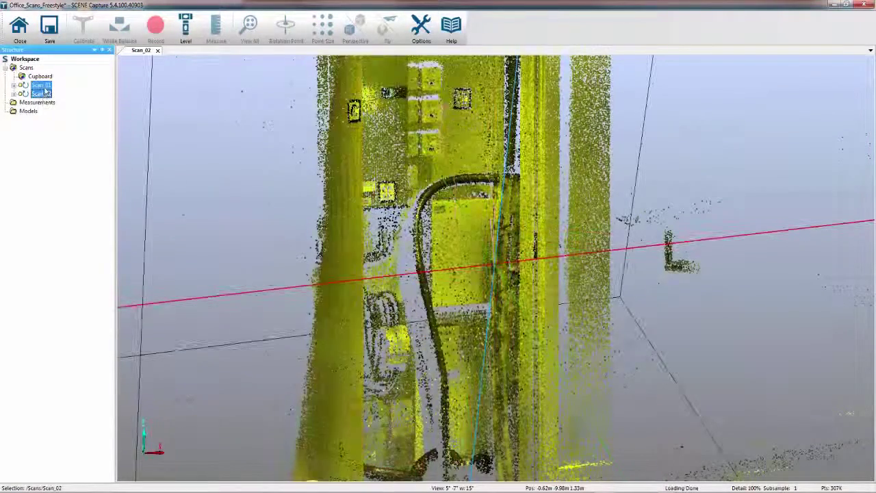
drag(45, 92, 40, 76)
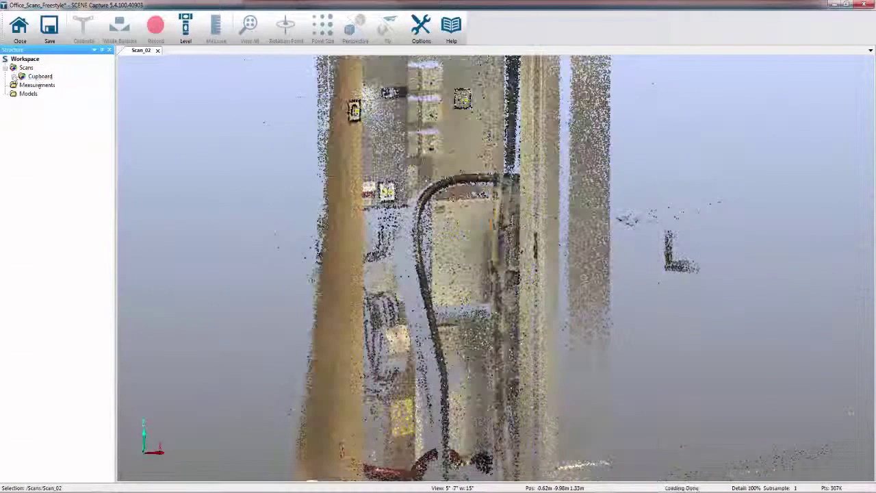
- Rename Scan_01 in the Cupboard cluster to Cupboard_1
click(13, 76)
click(49, 84)
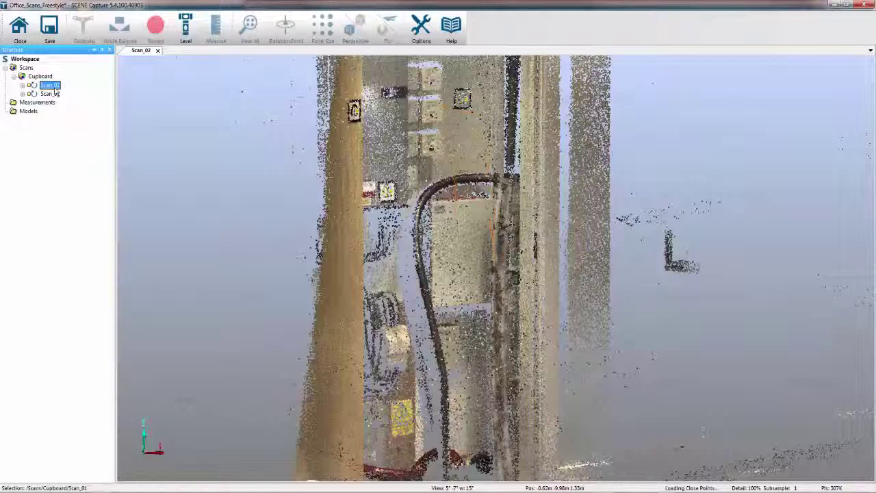
key(Up)
key(Down)
right_click(55, 89)
click(77, 166)
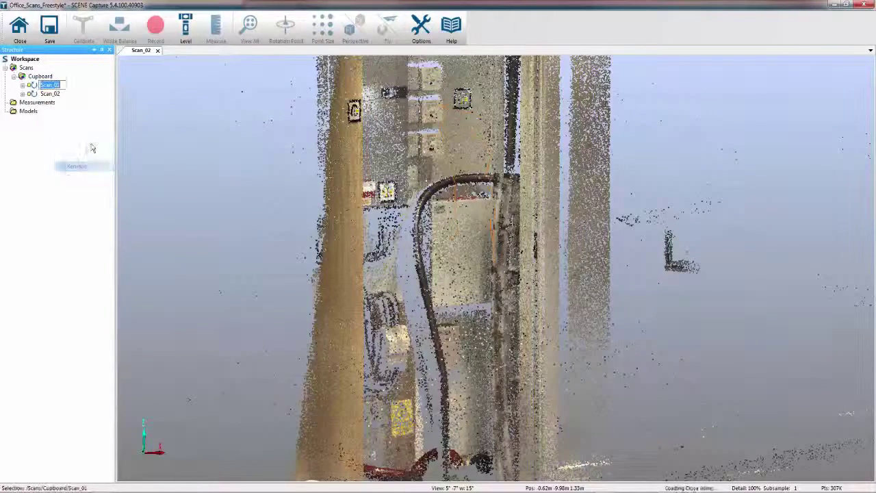
text(Cup)
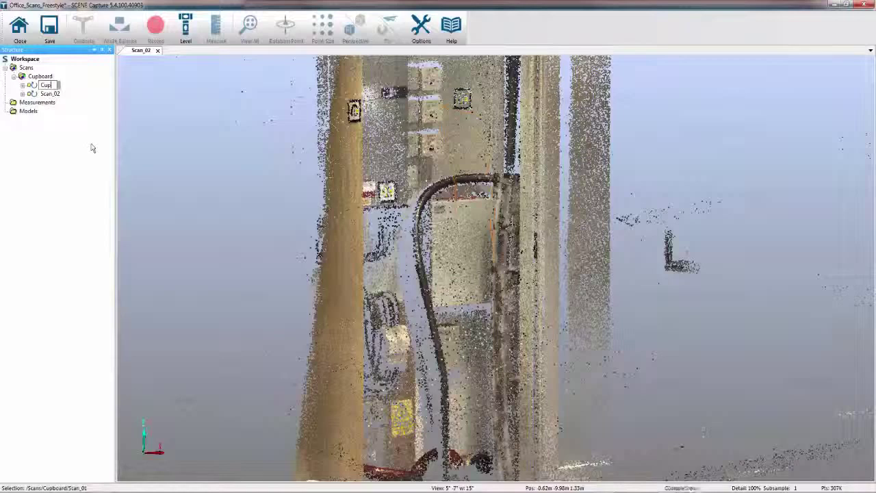
text(board_ 1)
click(50, 94)
- Rename Scan_02 to Cupboard_2 and reselect the Cupboard cluster
right_click(51, 97)
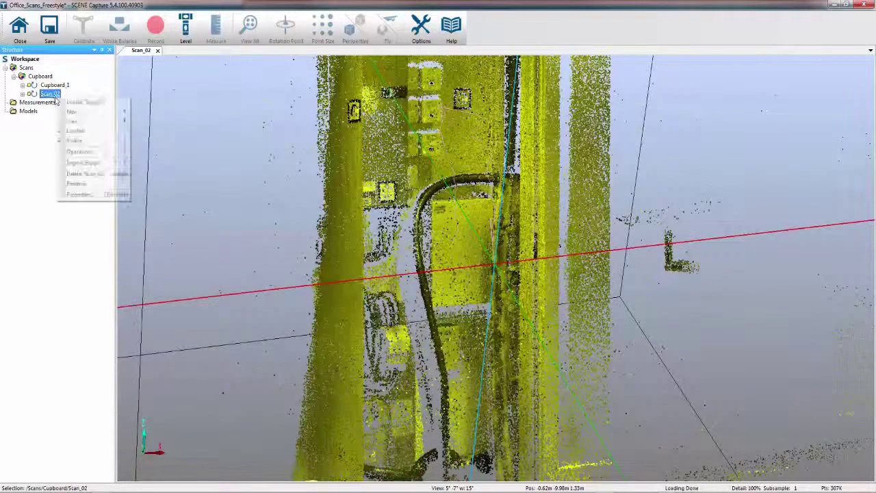
click(76, 184)
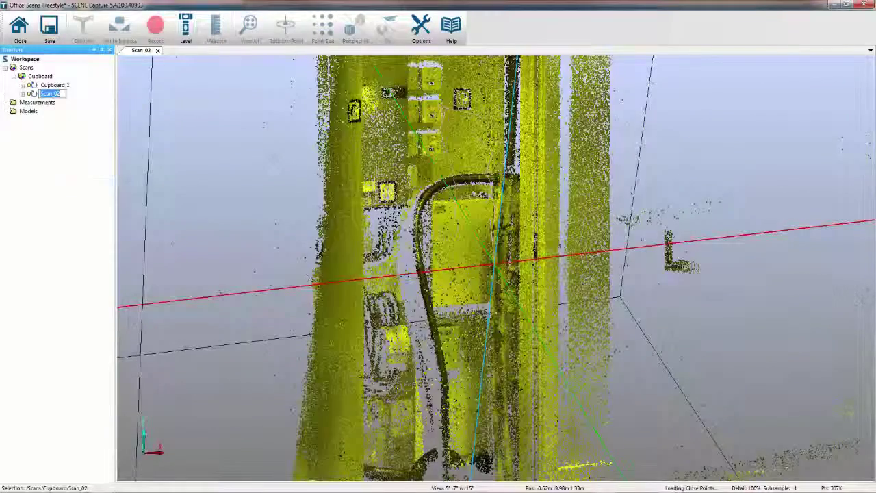
text(Cupbo)
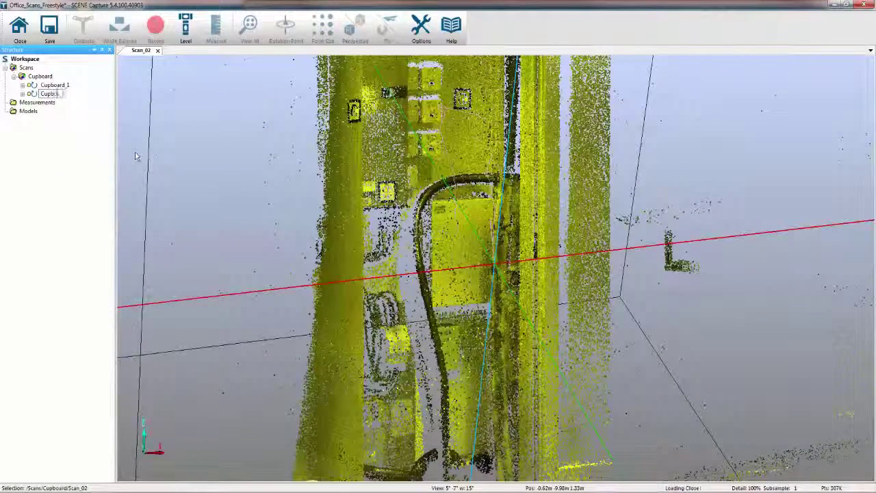
text(ard_2)
key(Return)
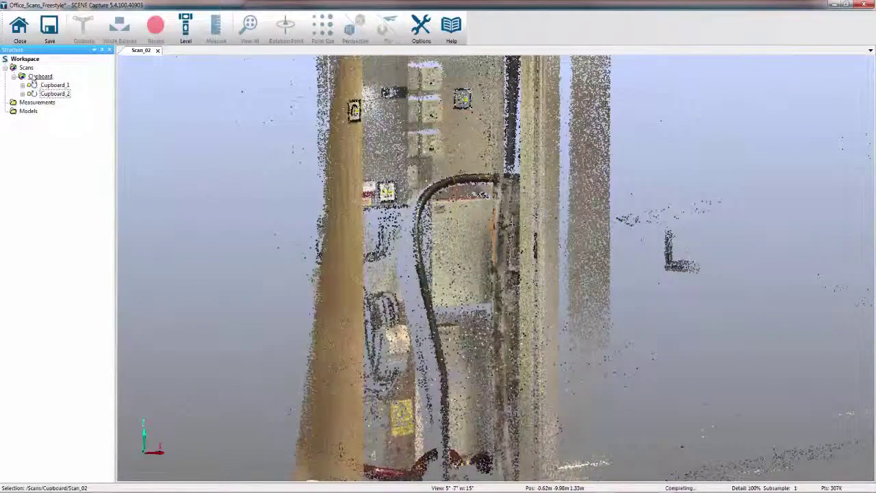
click(52, 94)
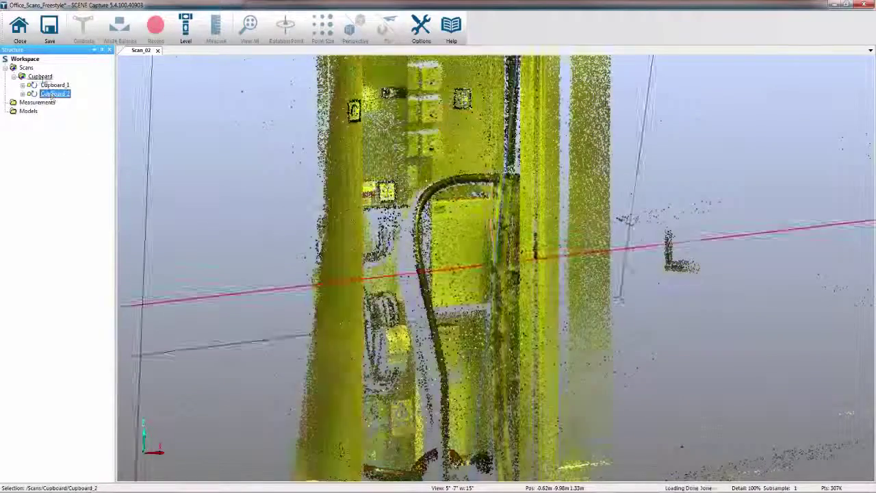
click(40, 77)
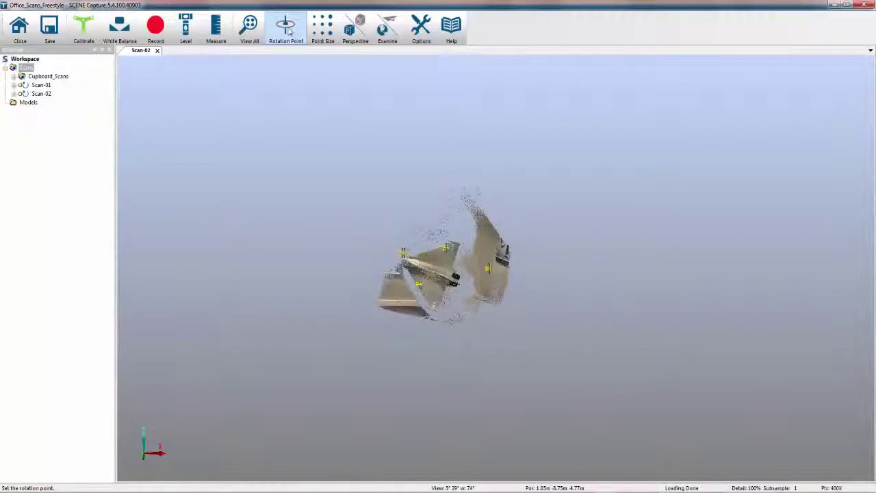
- Orbit and zoom around the jet, turn on level navigation, and rotate the jet back into view
drag(445, 338, 404, 311)
scroll(403, 312, up, 5)
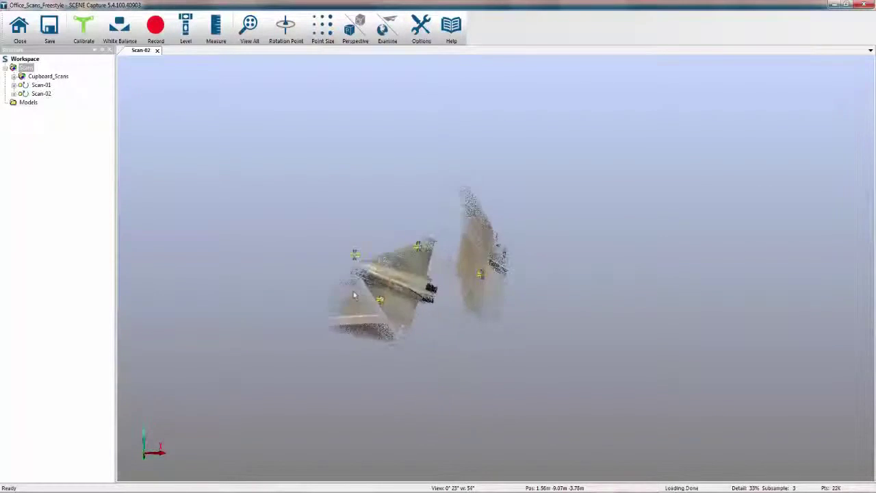
click(186, 28)
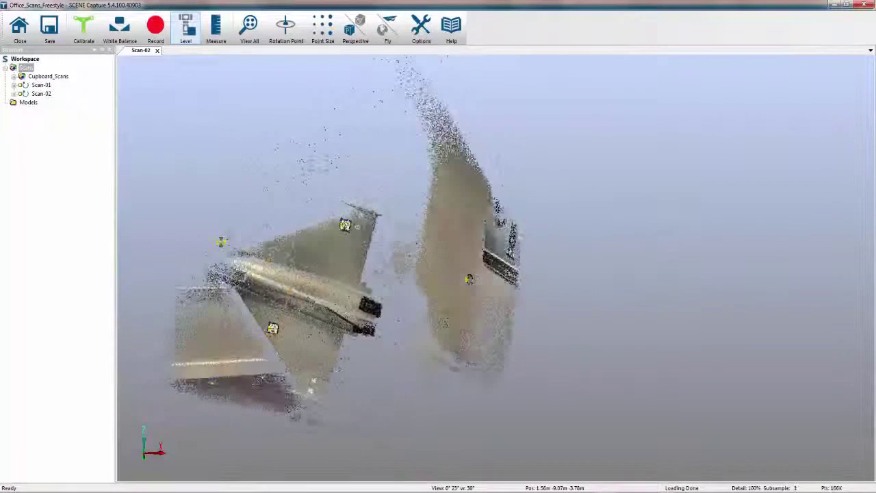
drag(221, 241, 320, 431)
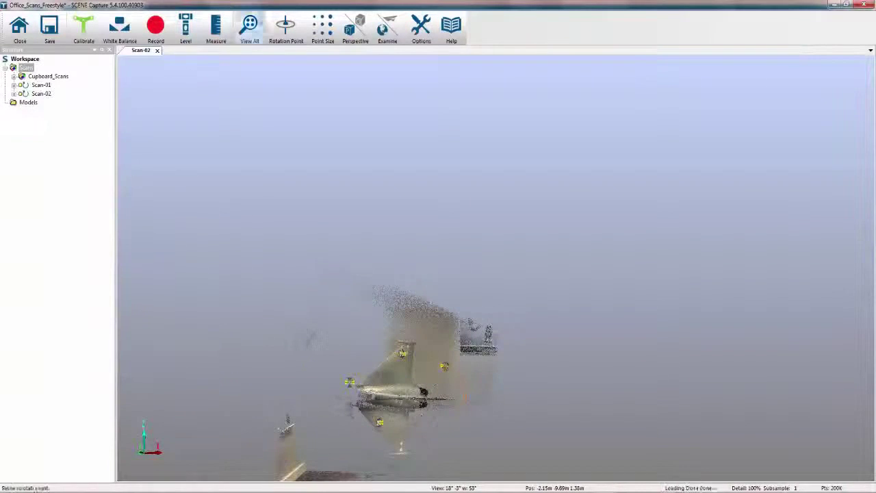
drag(383, 356, 94, 129)
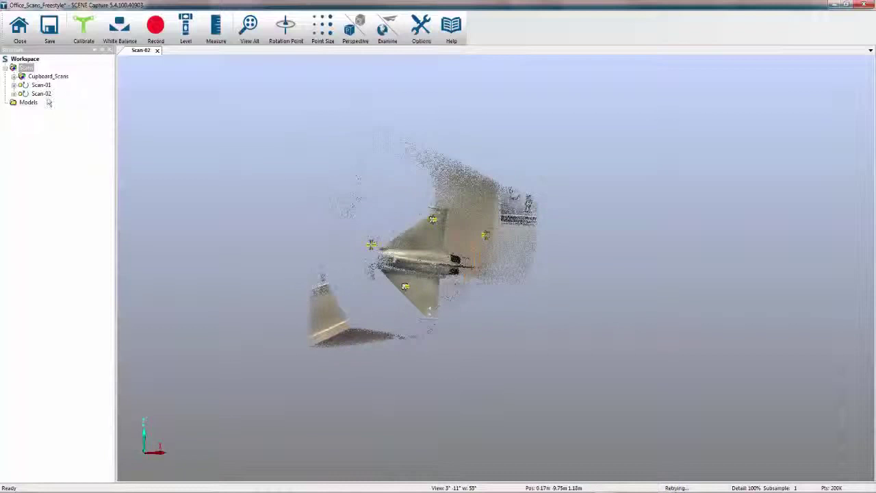
- Rename Scan-02 to Plane_2
right_click(45, 96)
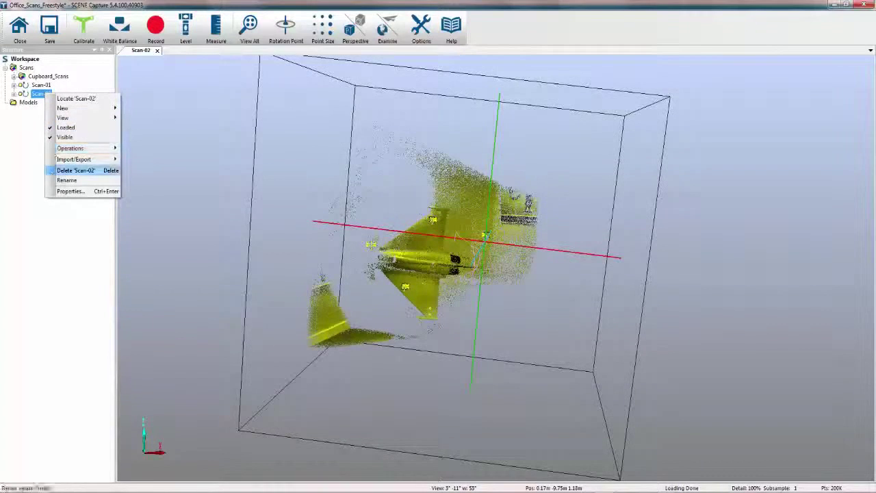
click(62, 182)
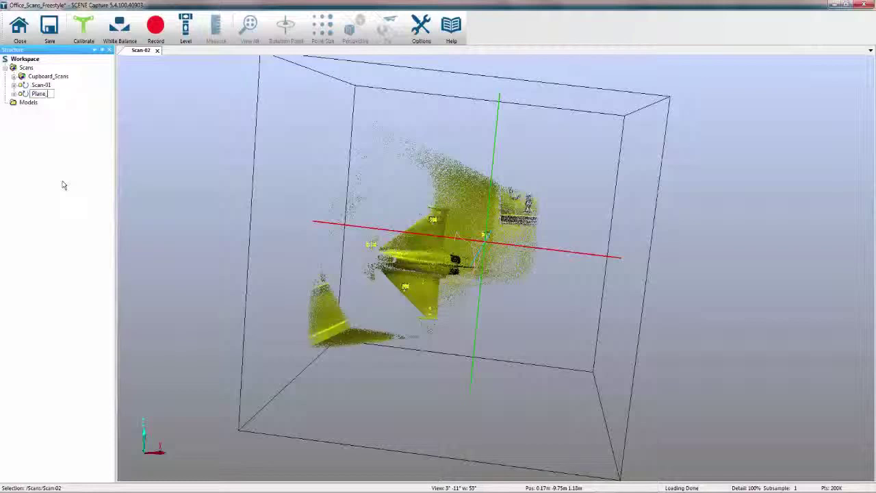
key(Return)
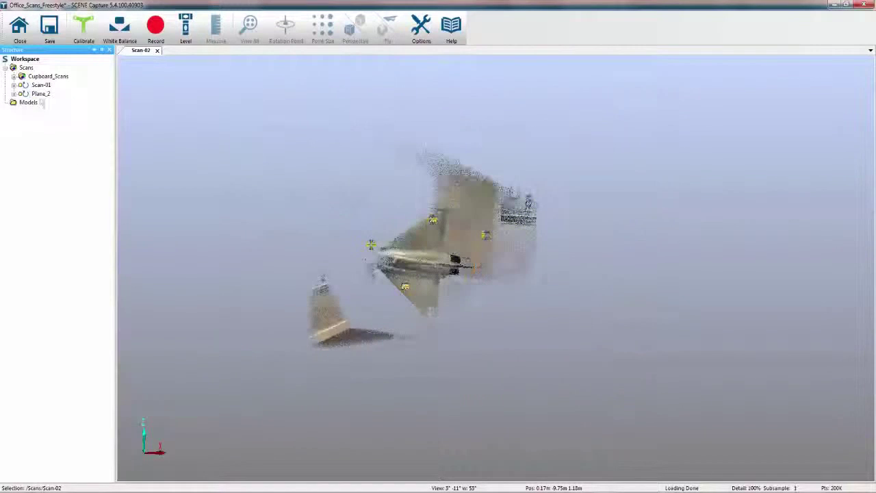
- Open Scan-01 for a closer look and rename it Plane_1
double_click(41, 85)
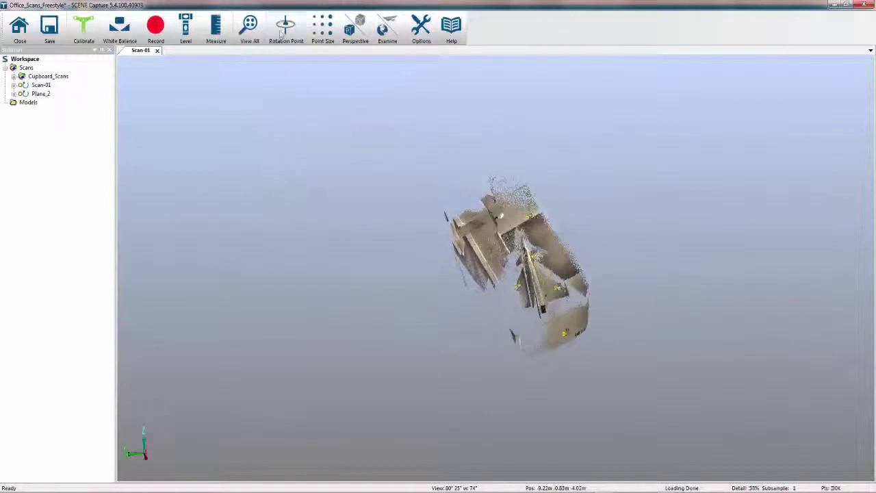
drag(445, 237, 377, 289)
scroll(377, 289, up, 5)
right_click(41, 85)
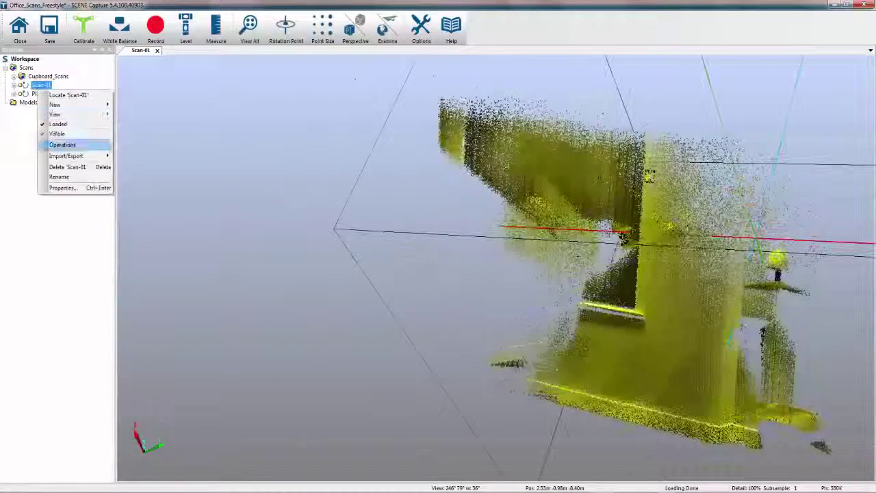
click(58, 177)
text(Plane_1)
key(Return)
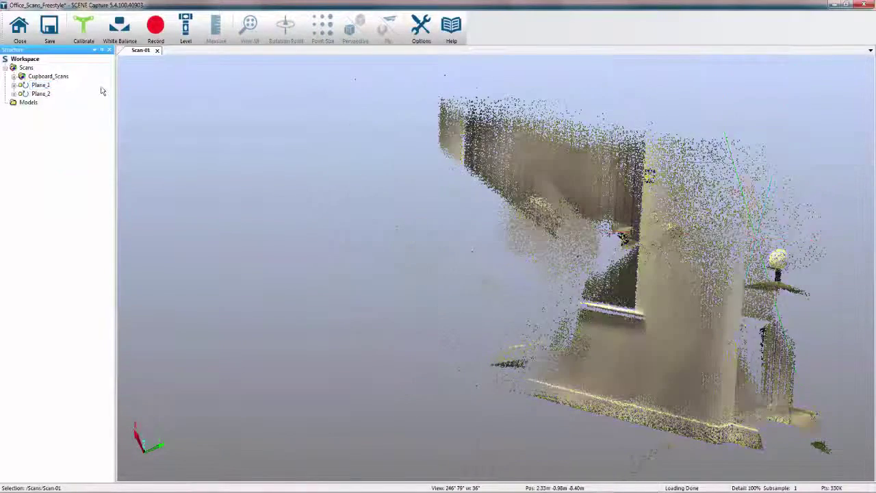
- Create a new cluster named Plane under Scans
right_click(31, 71)
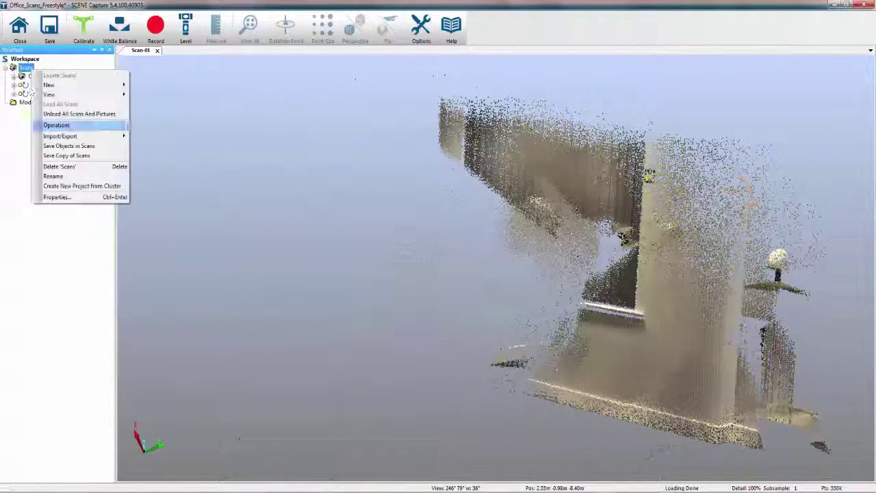
mouse_move(61, 85)
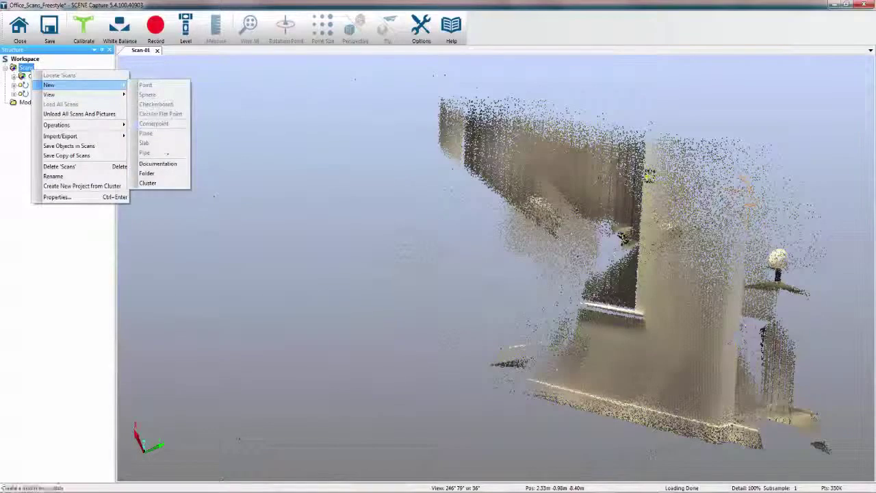
click(148, 183)
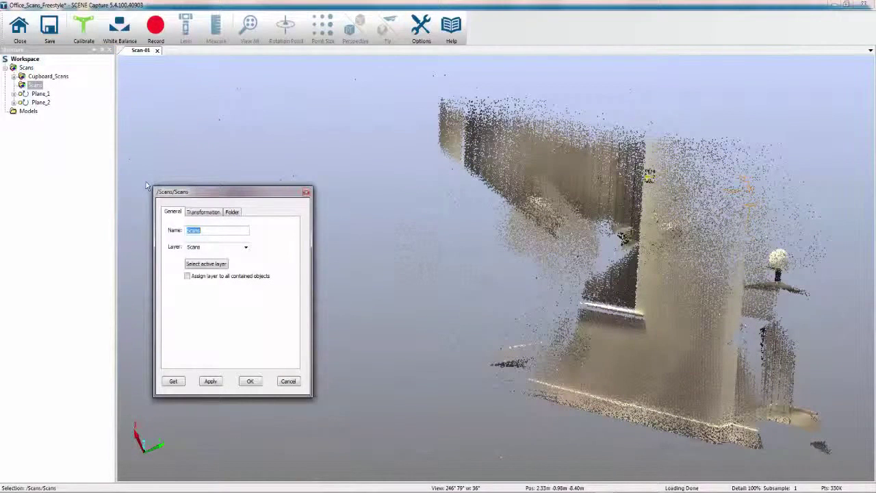
text(Plane)
click(249, 381)
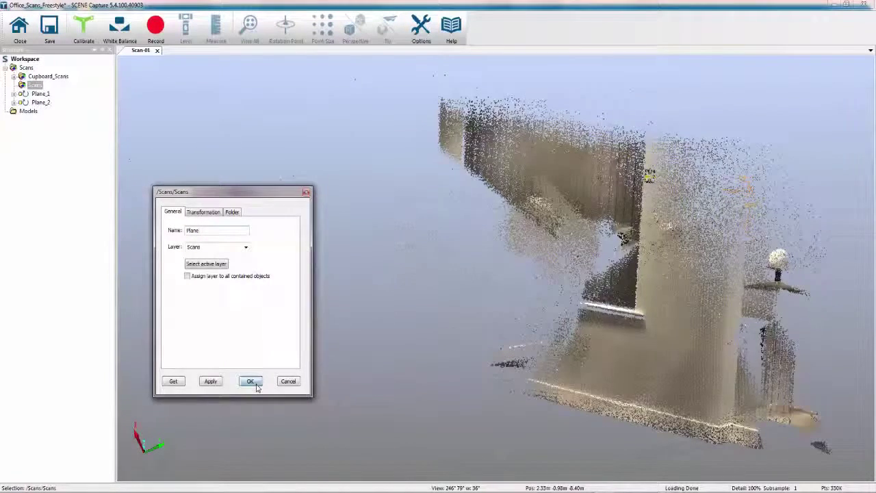
- Move Plane_1 and Plane_2 together into the Plane cluster
click(40, 93)
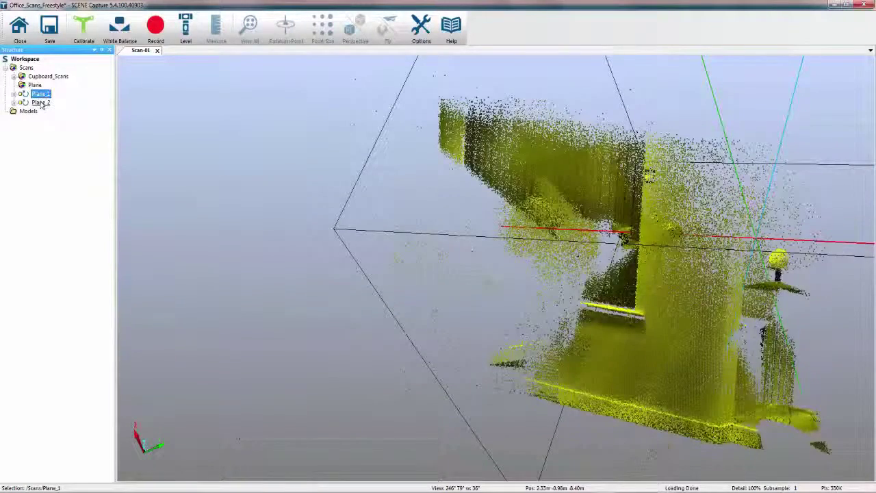
ctrl+click(42, 102)
drag(47, 100, 41, 88)
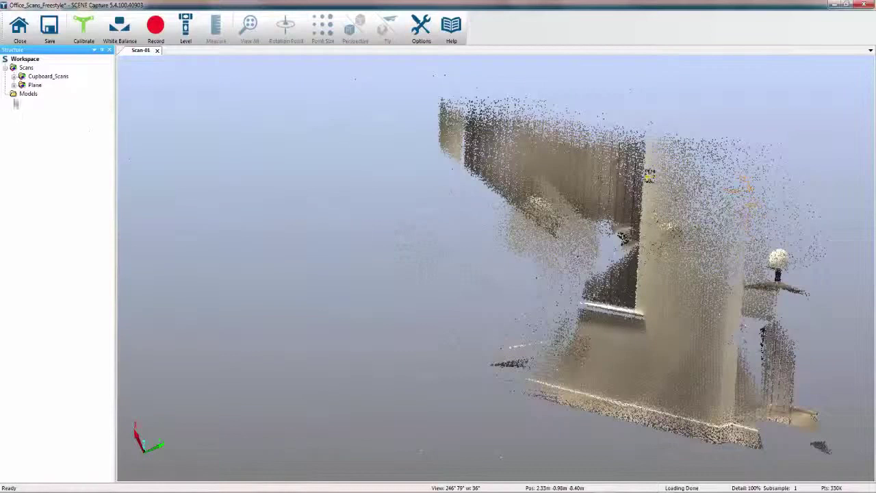
- Open the Cupboard_1 scan and rotate and zoom until the cupboard faces squarely
click(14, 76)
double_click(54, 85)
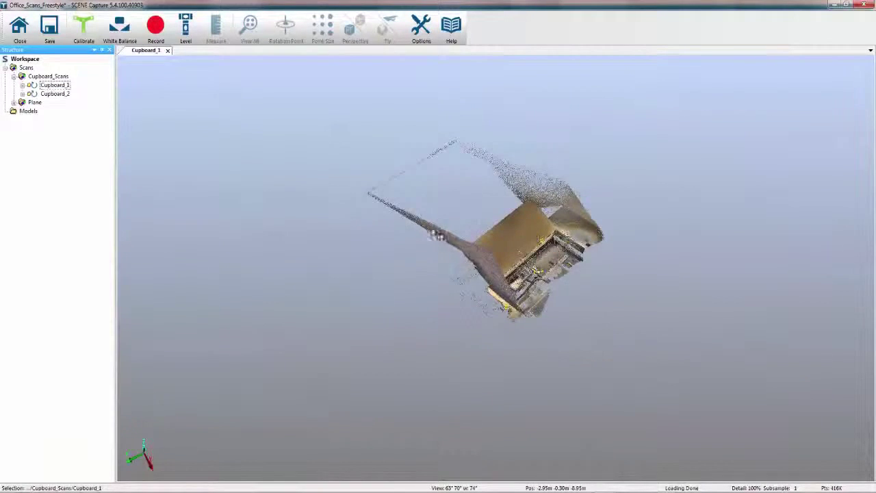
drag(430, 231, 455, 281)
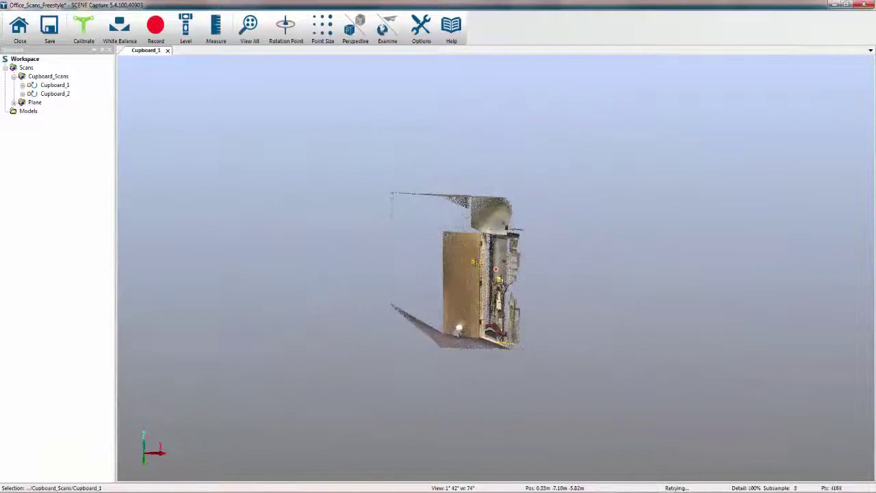
scroll(455, 281, up, 3)
scroll(455, 280, up, 5)
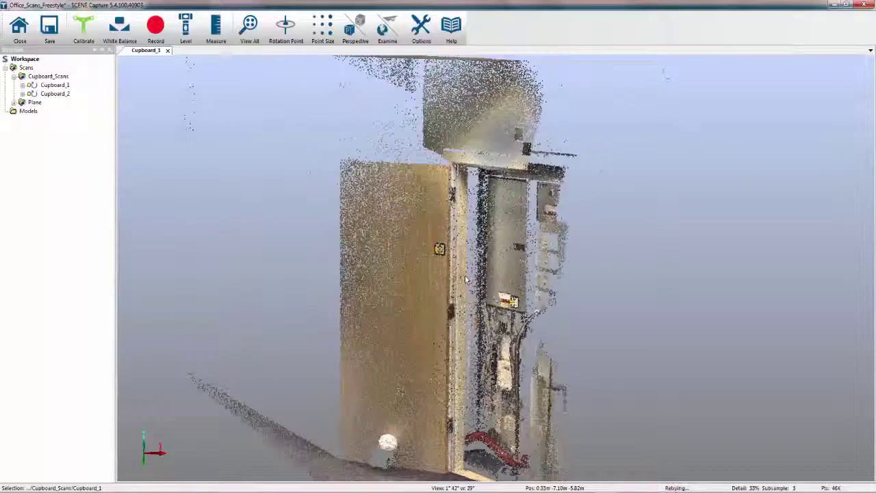
drag(455, 280, 431, 283)
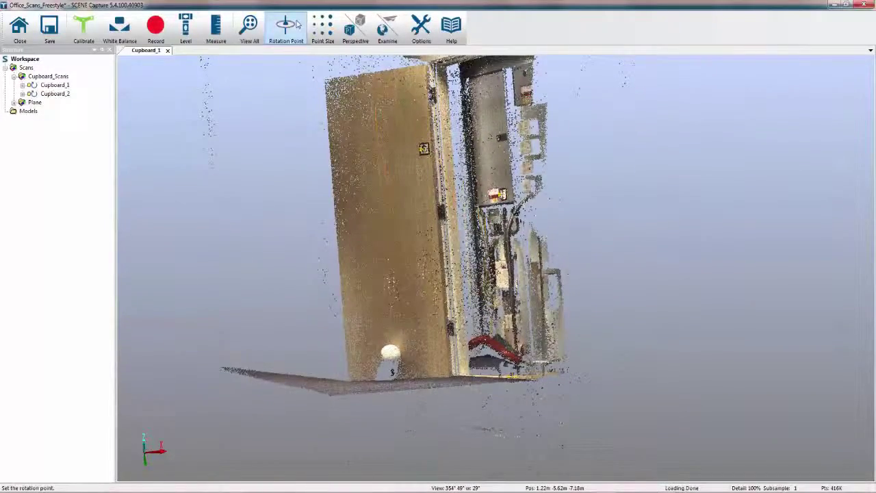
- Measure from the floor point up the cupboard edge
click(216, 27)
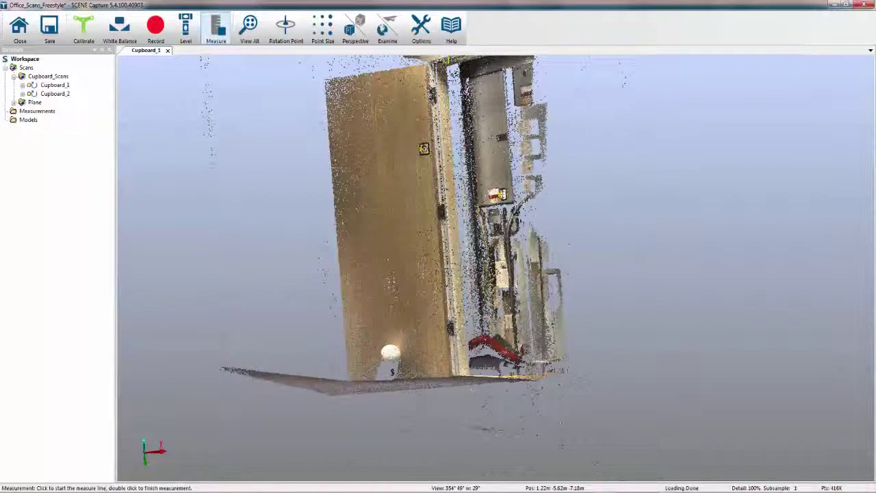
click(472, 378)
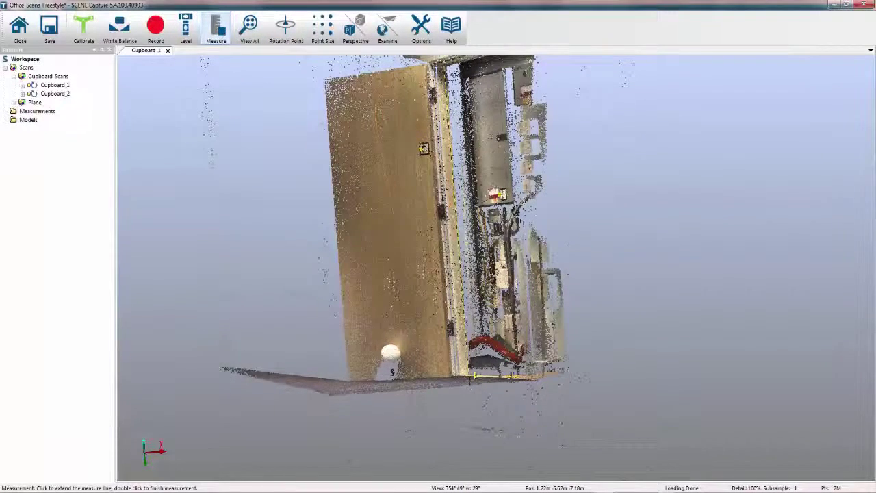
double_click(447, 65)
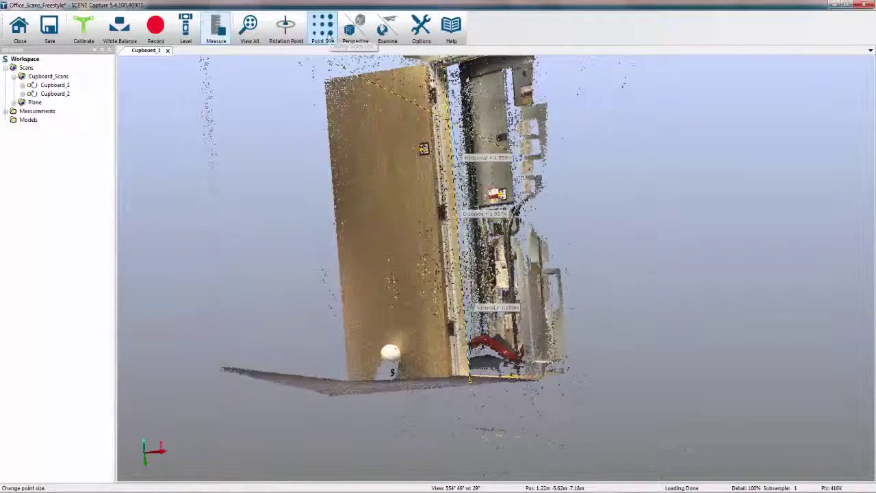
- Cycle the point size smaller, larger and smaller, then switch to Fly navigation and orthographic projection
click(328, 35)
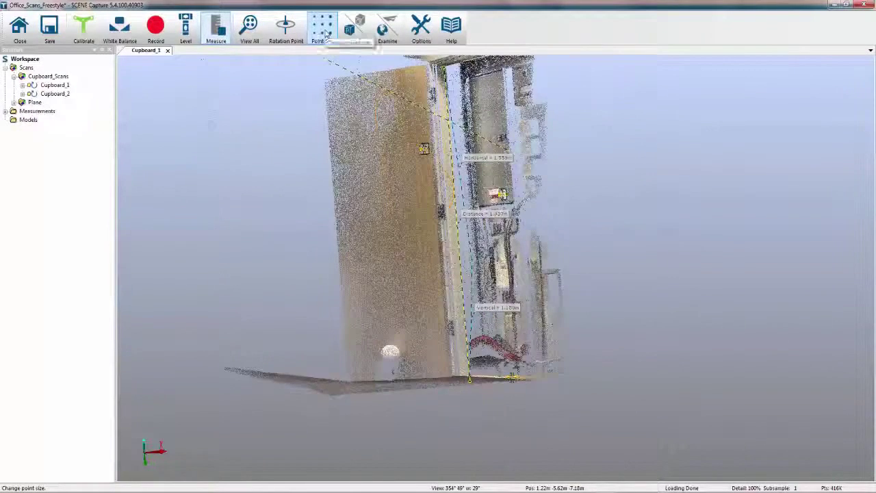
click(328, 34)
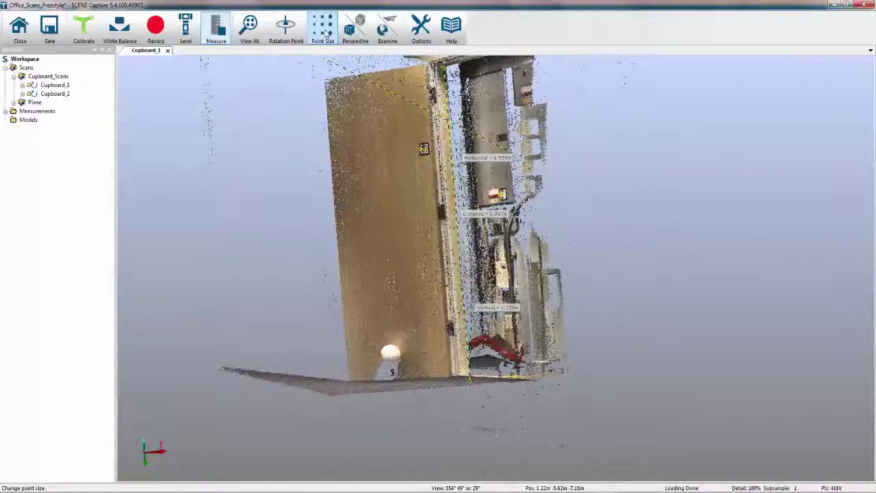
click(327, 33)
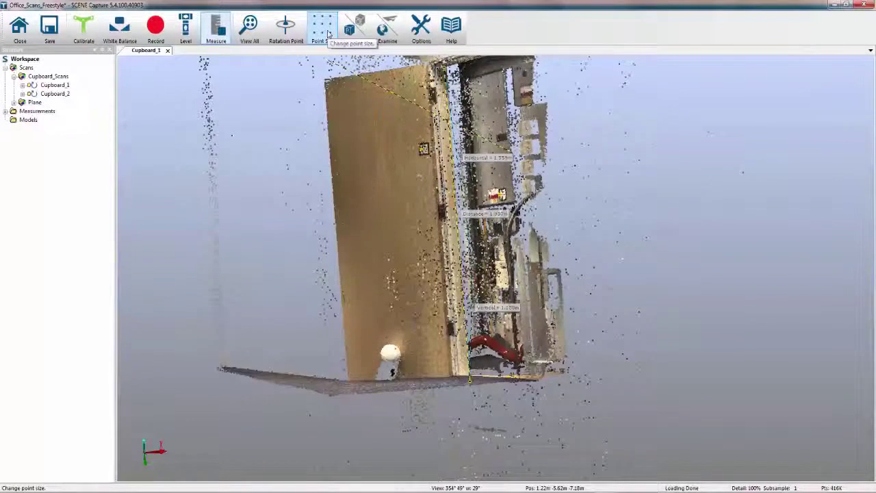
click(387, 29)
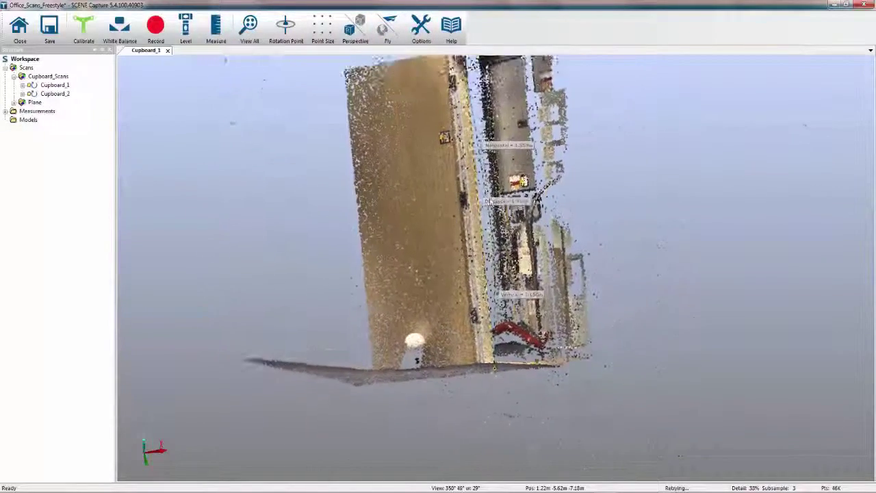
click(357, 28)
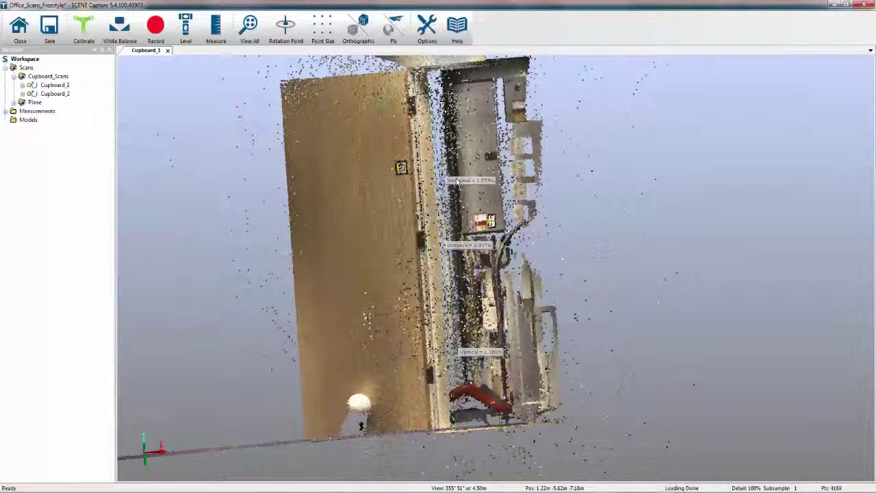
- Save the Office_Scans_Freestyle project and let the save progress run
click(46, 28)
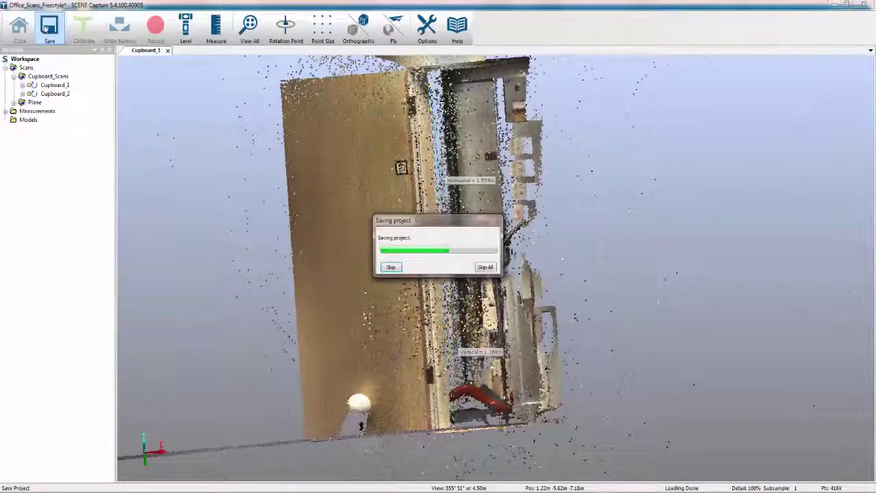